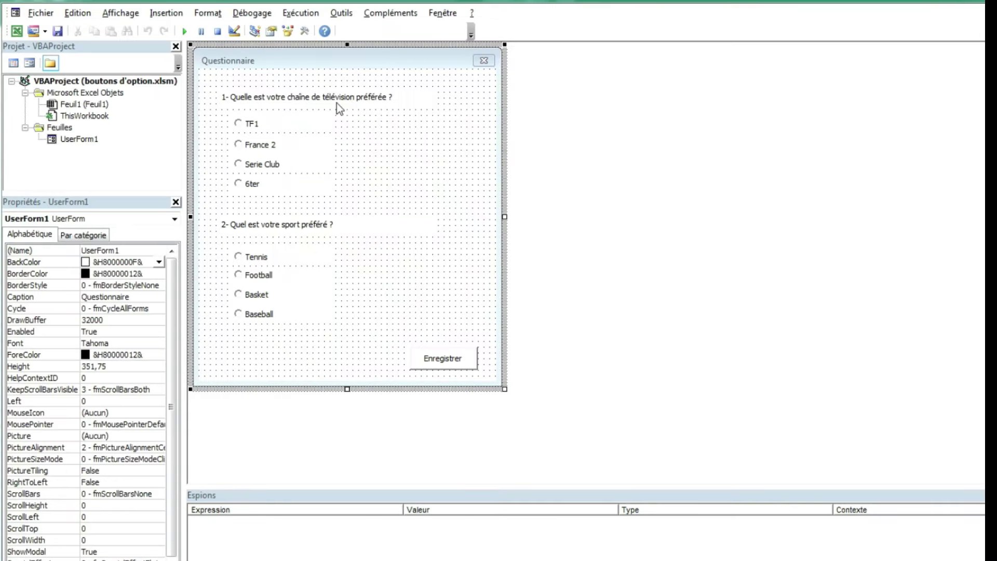
# Step: Activate the UserForm1 questionnaire designer to reach the Enregistrer button's code
pyautogui.click(342, 103)
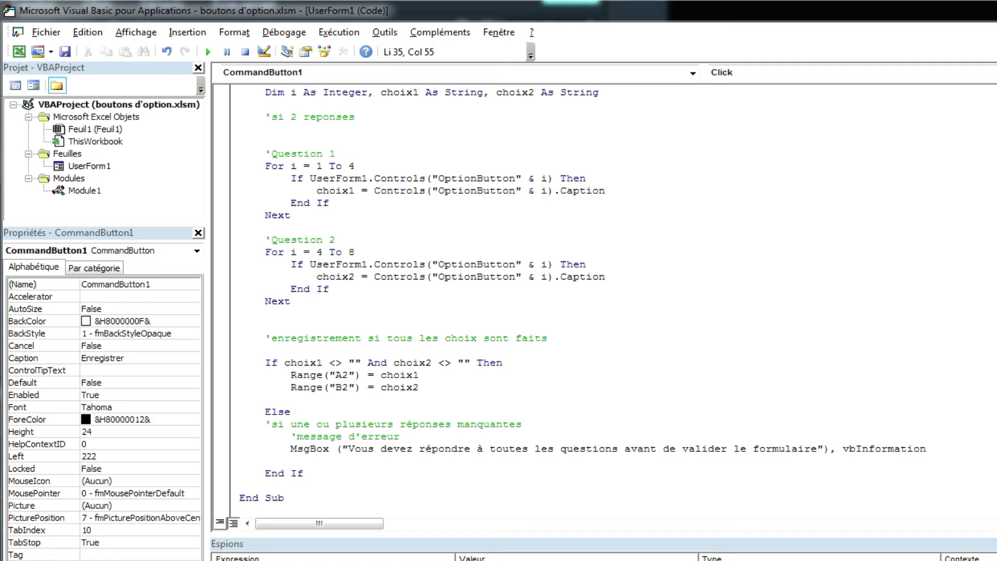
# Step: Run the Questionnaire UserForm with F5, move it left over the sheet, then close it
pyautogui.press('F5')
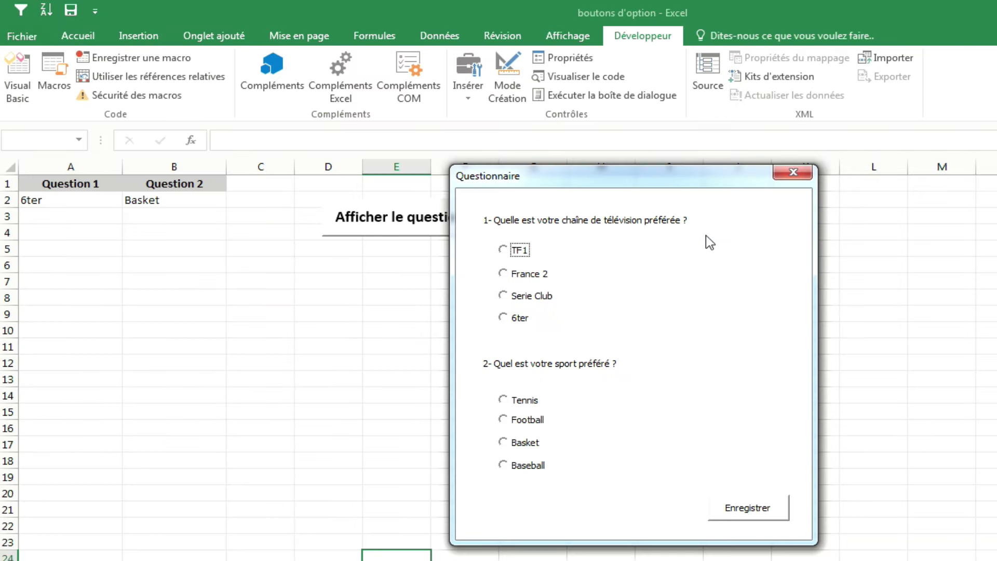
pyautogui.moveTo(667, 181); pyautogui.dragTo(459, 161)
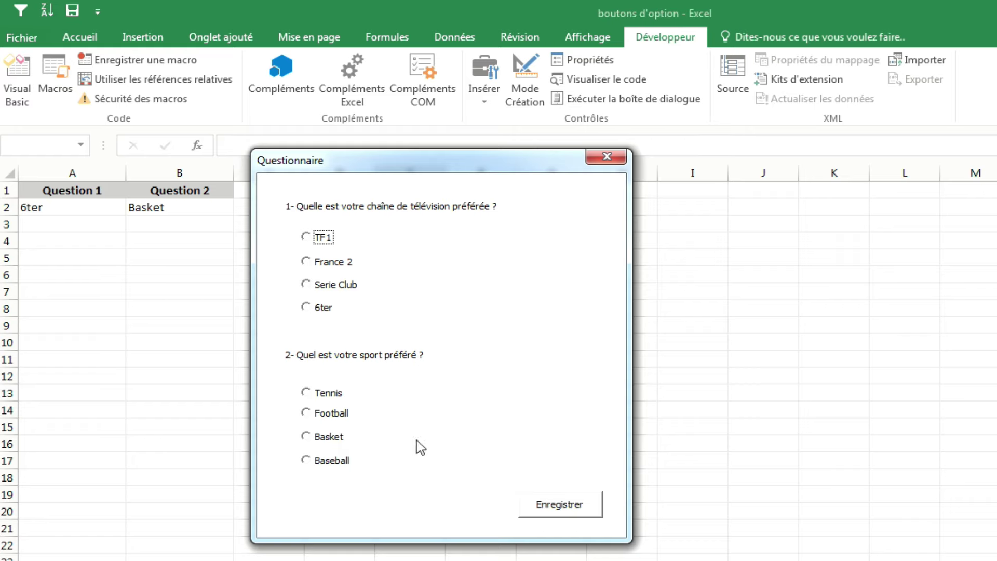
pyautogui.click(596, 162)
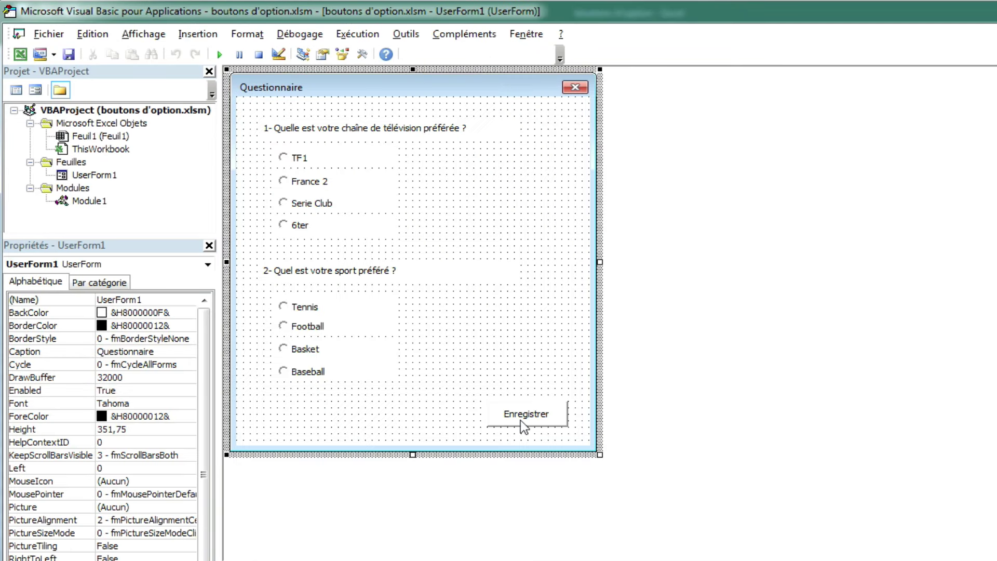
# Step: Open the Enregistrer button's CommandButton1_Click code
pyautogui.doubleClick(525, 419)
pyautogui.scroll(1, 733, 308)
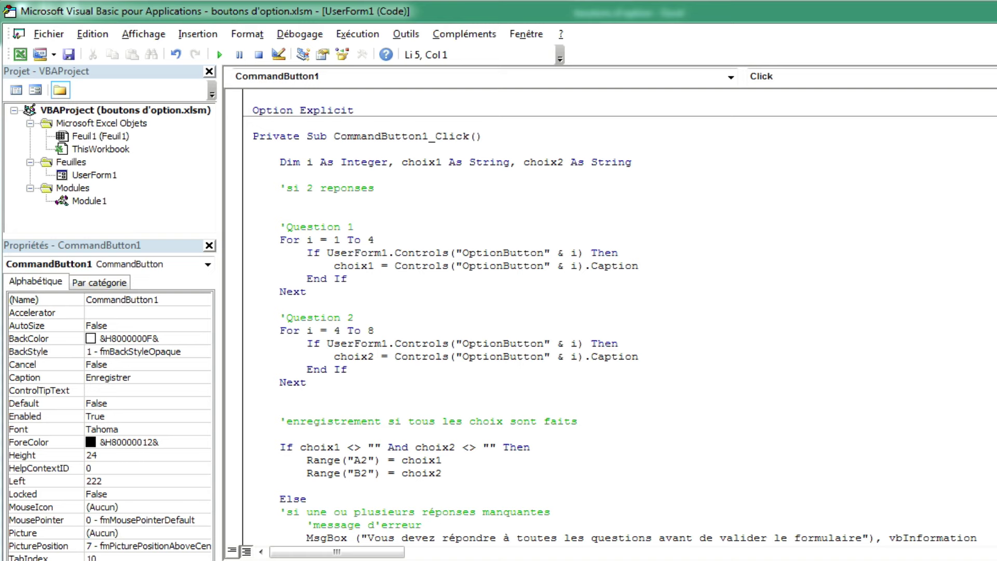
pyautogui.click(493, 293)
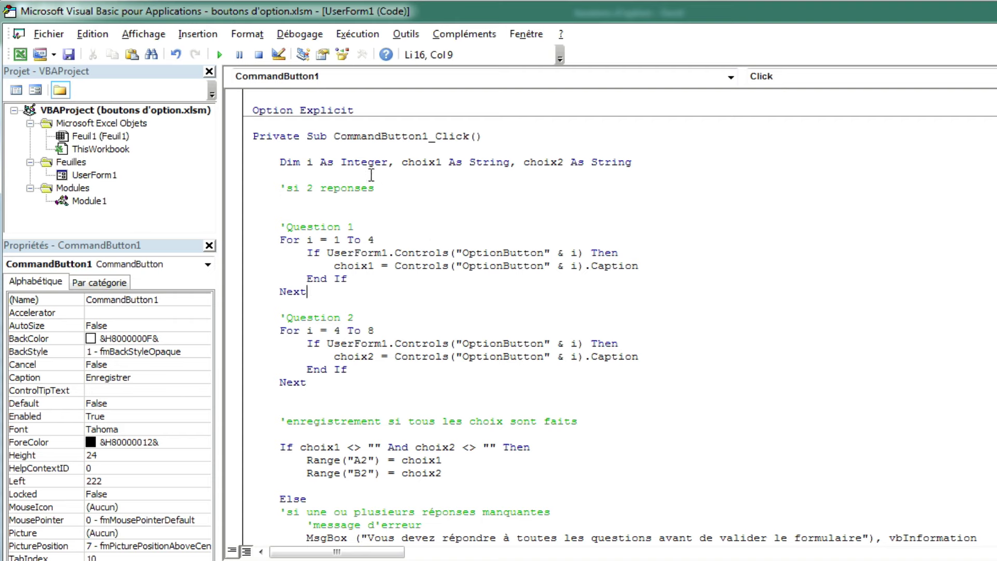
# Step: Highlight the Dim declaration of i, choix1 and choix2 as String
pyautogui.moveTo(280, 161); pyautogui.dragTo(279, 175)
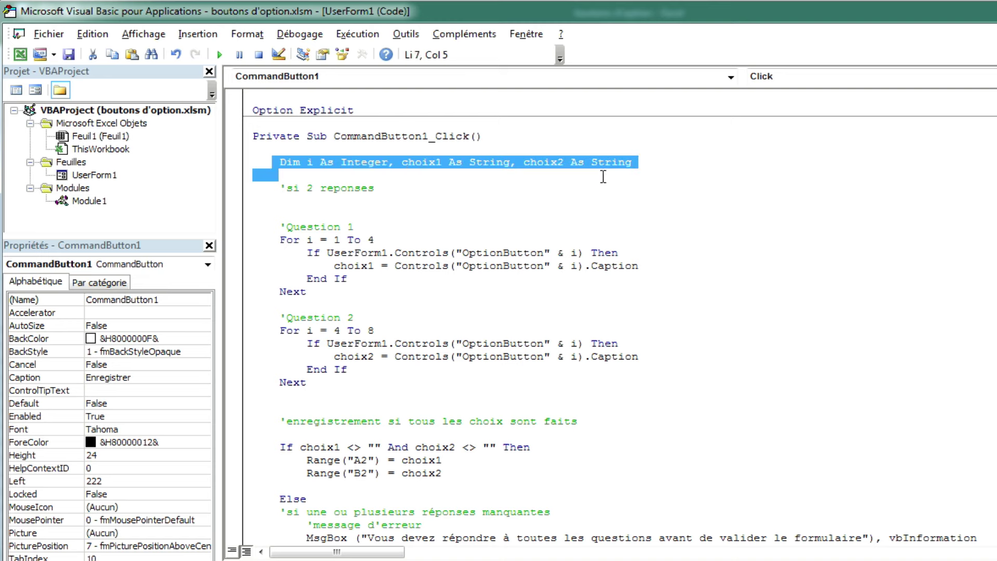
pyautogui.moveTo(639, 166); pyautogui.dragTo(659, 162)
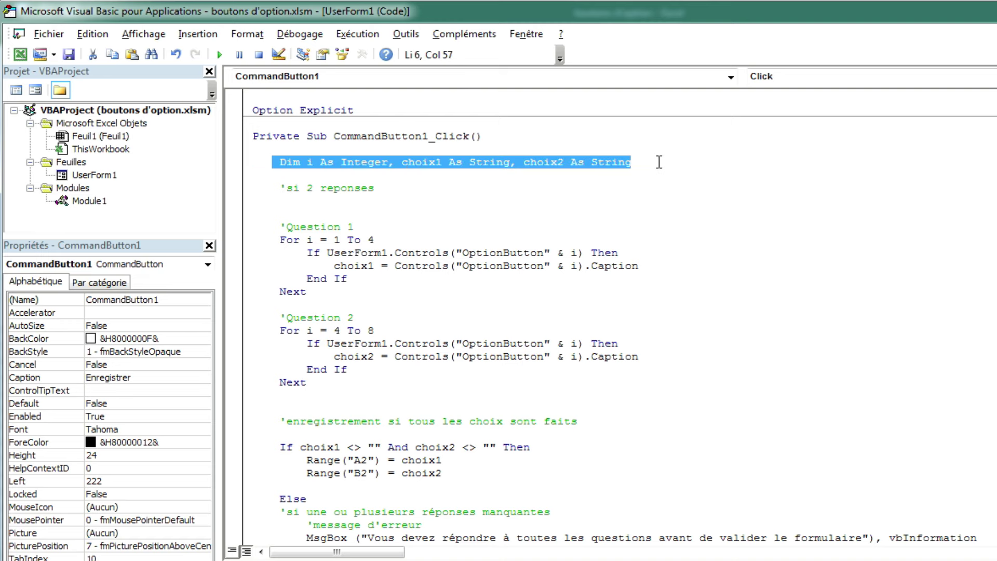
pyautogui.click(363, 198)
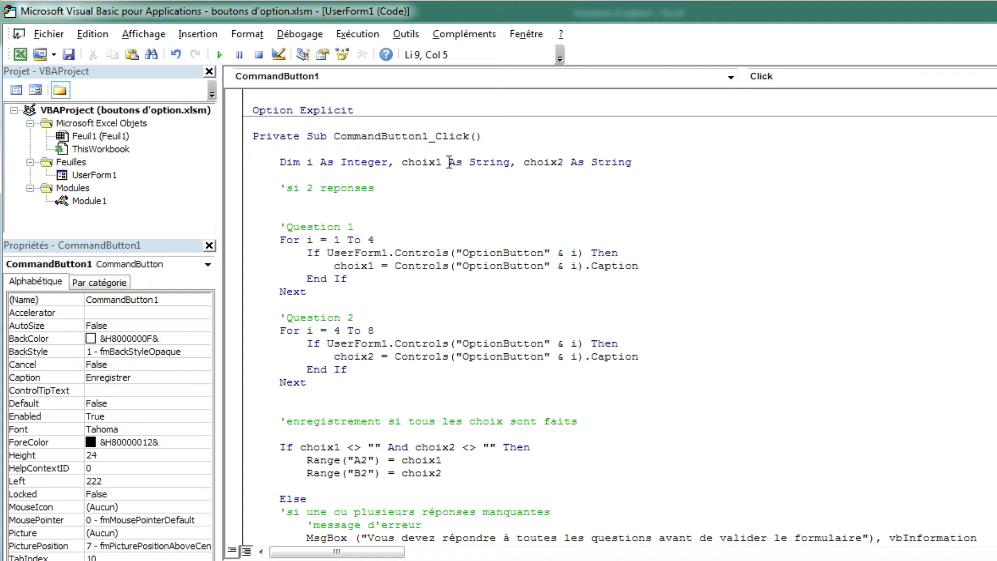
pyautogui.moveTo(444, 161); pyautogui.dragTo(401, 161)
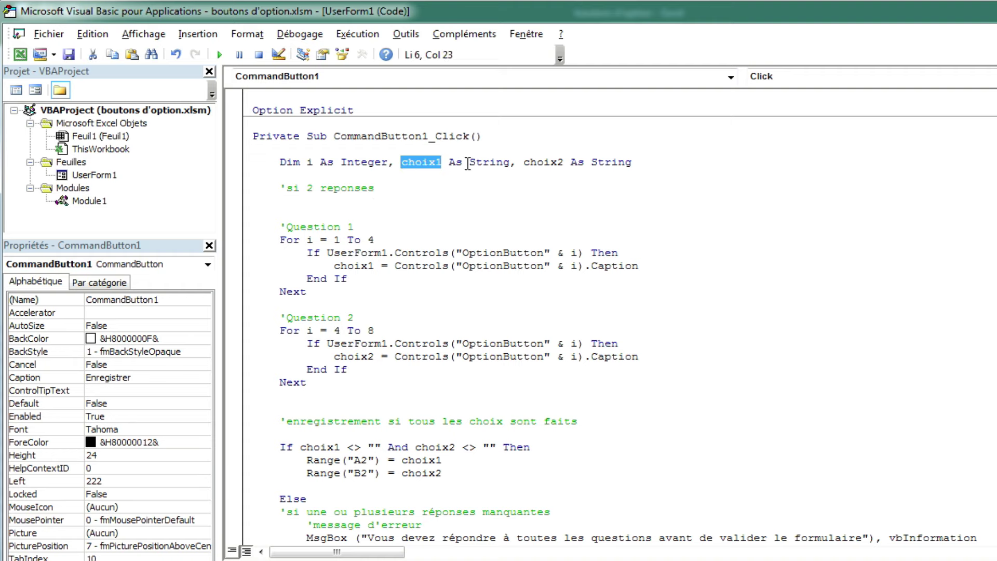
pyautogui.doubleClick(483, 161)
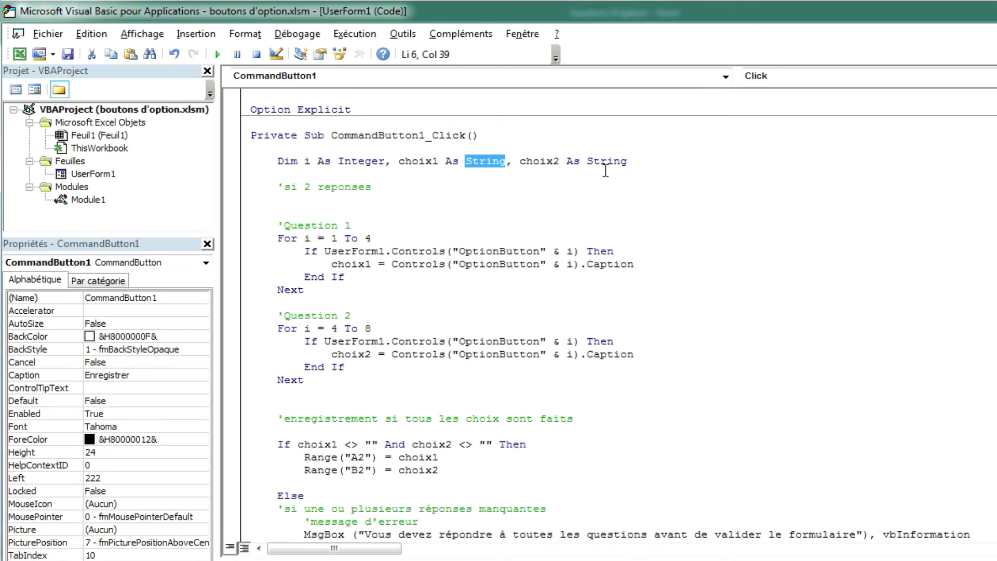
pyautogui.click(493, 171)
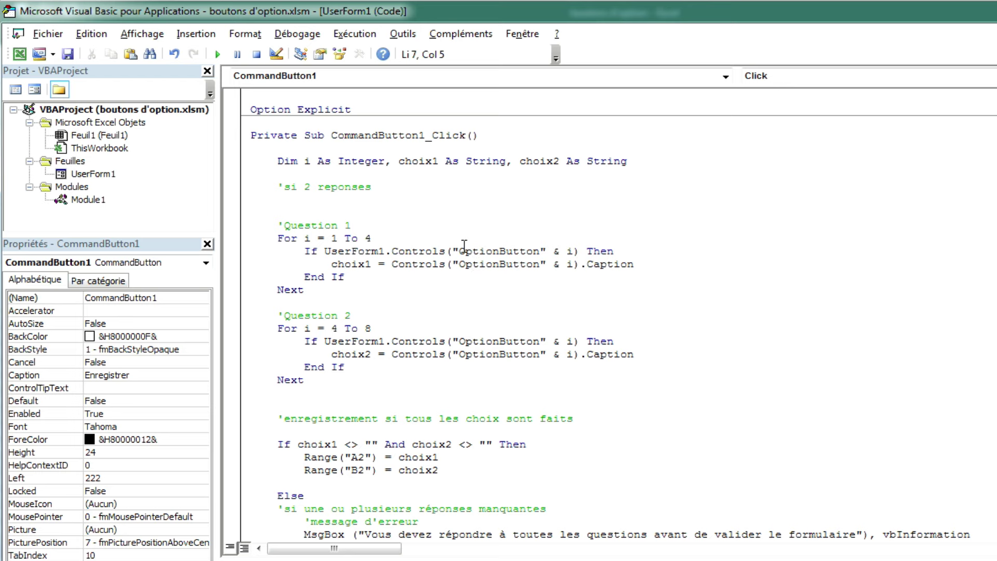
pyautogui.scroll(-2, 358, 221)
pyautogui.scroll(-3, 358, 218)
pyautogui.moveTo(279, 162); pyautogui.dragTo(616, 187)
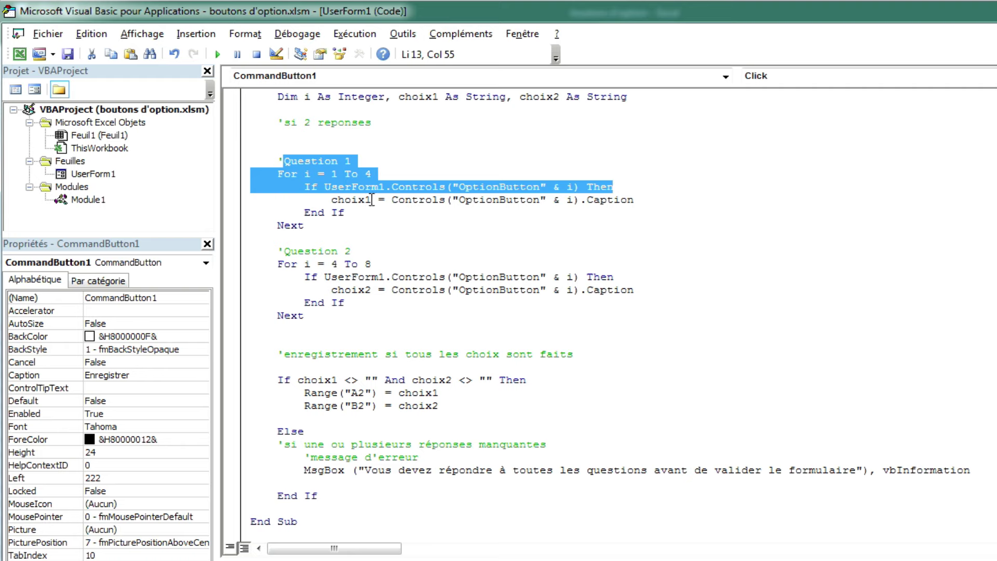
pyautogui.moveTo(372, 199); pyautogui.dragTo(331, 200)
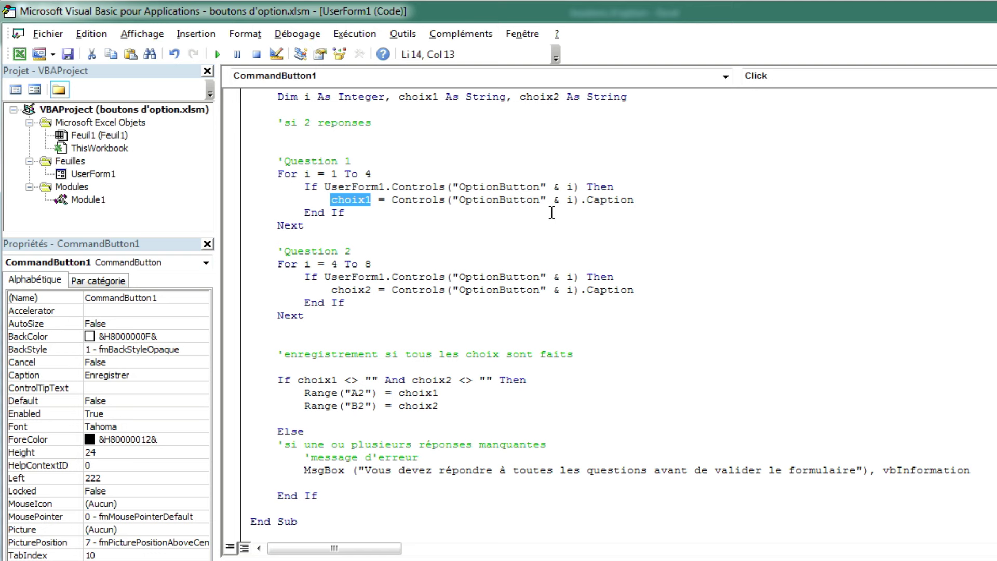
pyautogui.moveTo(574, 201); pyautogui.dragTo(391, 200)
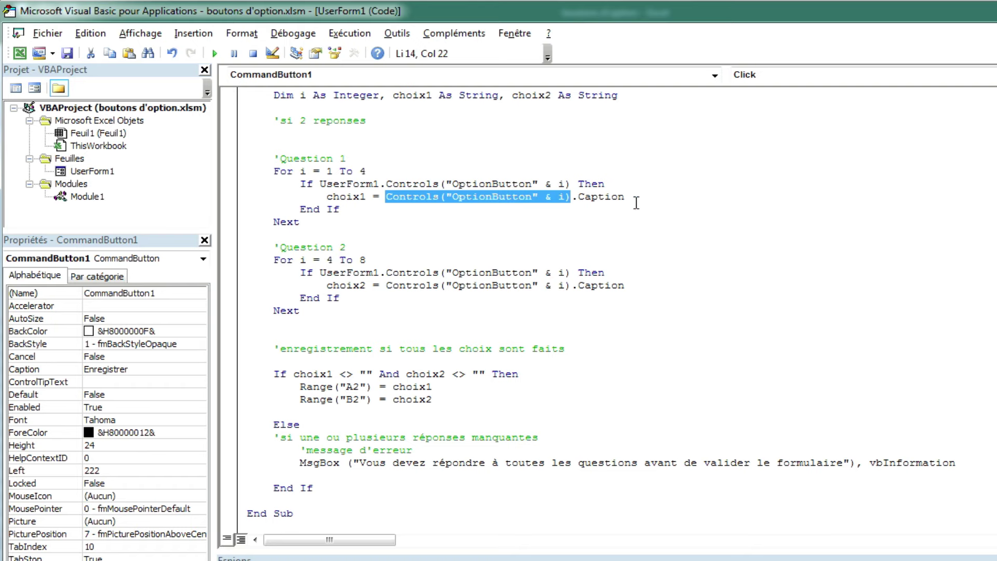
pyautogui.moveTo(626, 197); pyautogui.dragTo(578, 196)
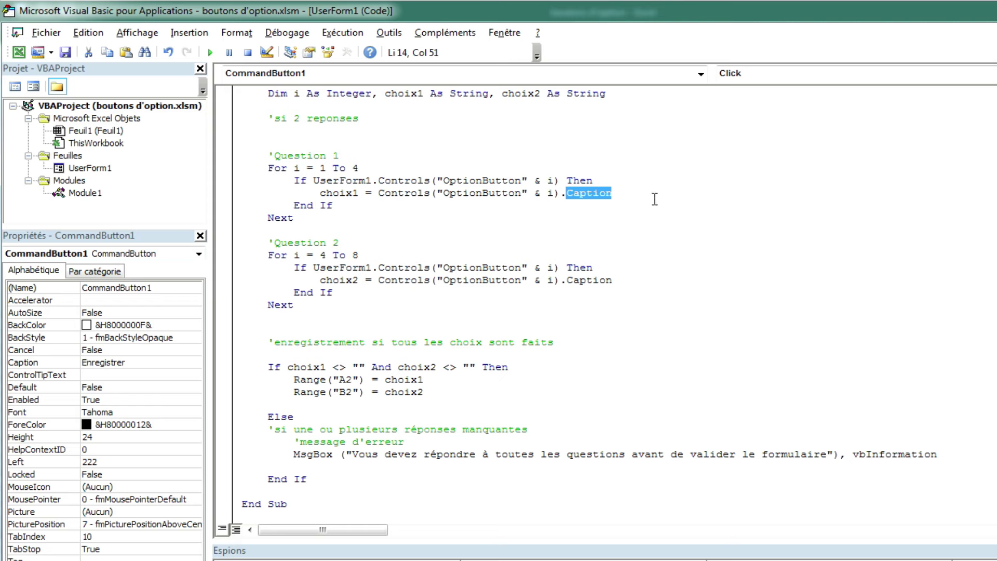
pyautogui.moveTo(616, 195); pyautogui.dragTo(347, 223)
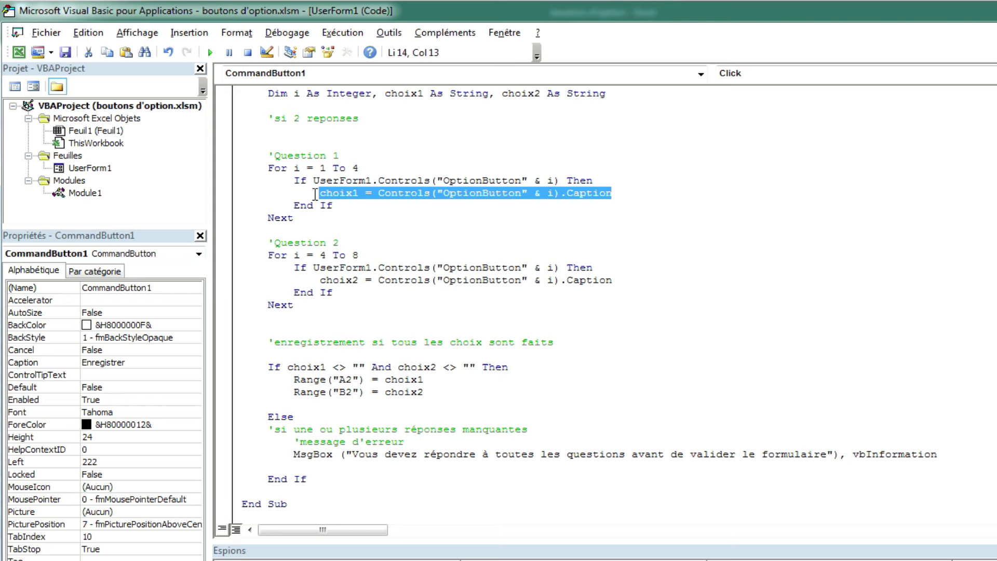
pyautogui.moveTo(347, 222); pyautogui.dragTo(264, 169)
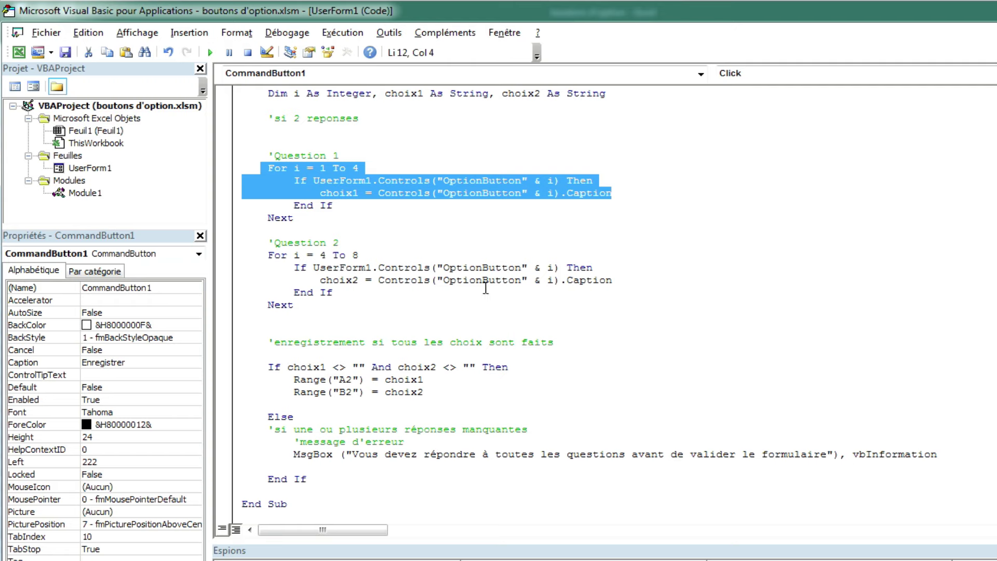
# Step: Highlight the Question 2 loop, the saving block, its comment and the choix1 not-equal test
pyautogui.click(430, 292)
pyautogui.moveTo(309, 309); pyautogui.dragTo(255, 247)
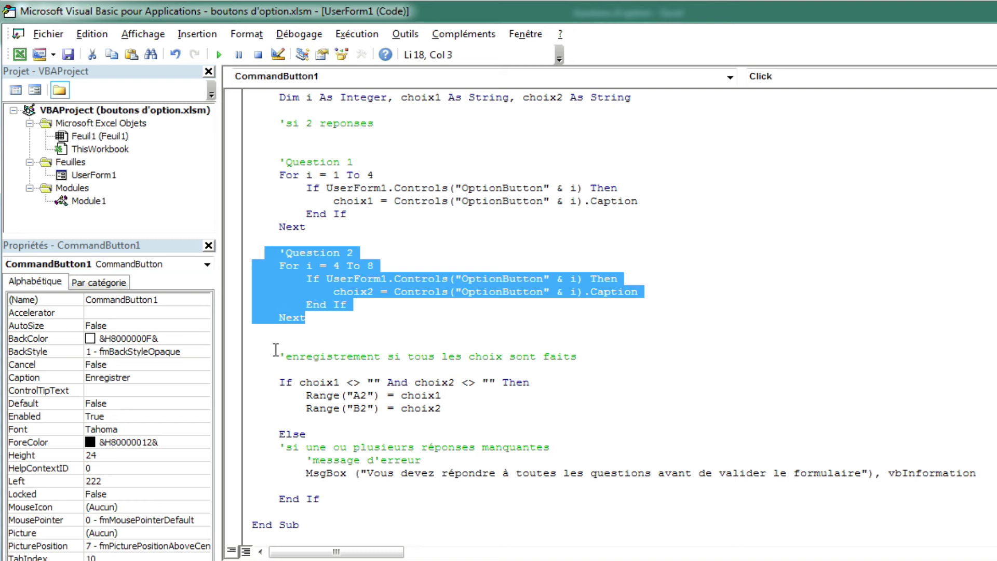
pyautogui.moveTo(276, 350); pyautogui.dragTo(475, 492)
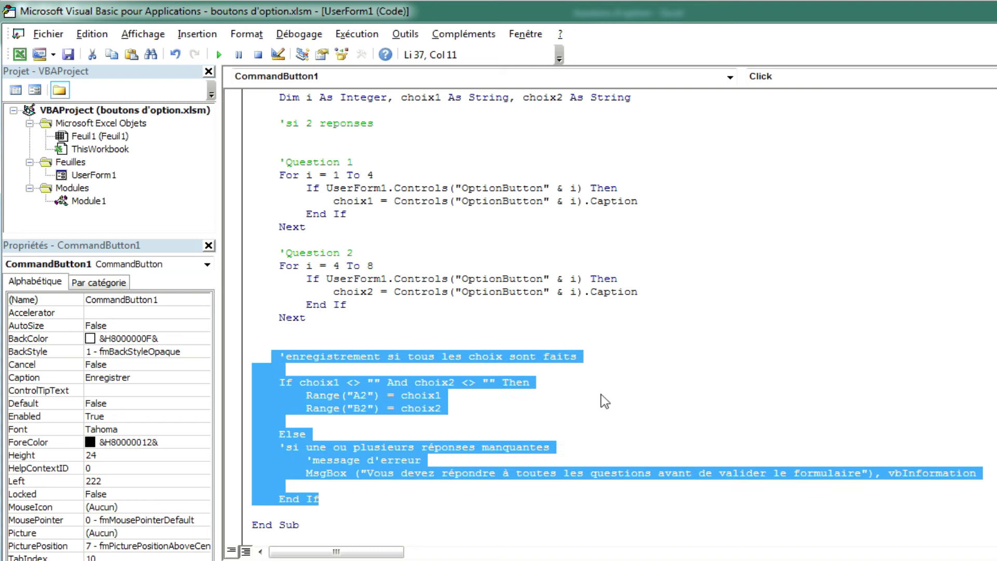
pyautogui.click(529, 382)
pyautogui.moveTo(287, 357); pyautogui.dragTo(576, 357)
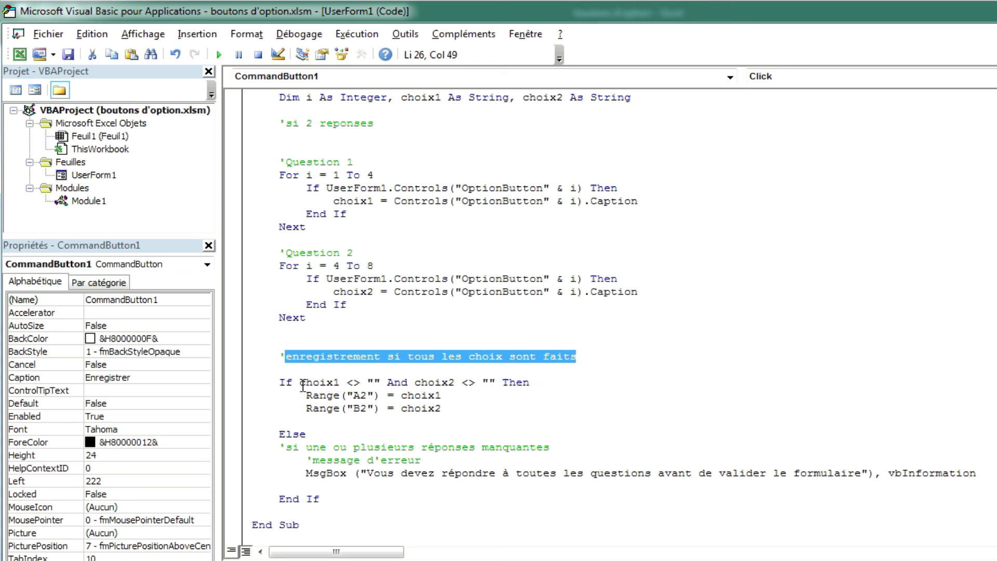
pyautogui.moveTo(340, 358); pyautogui.dragTo(326, 357)
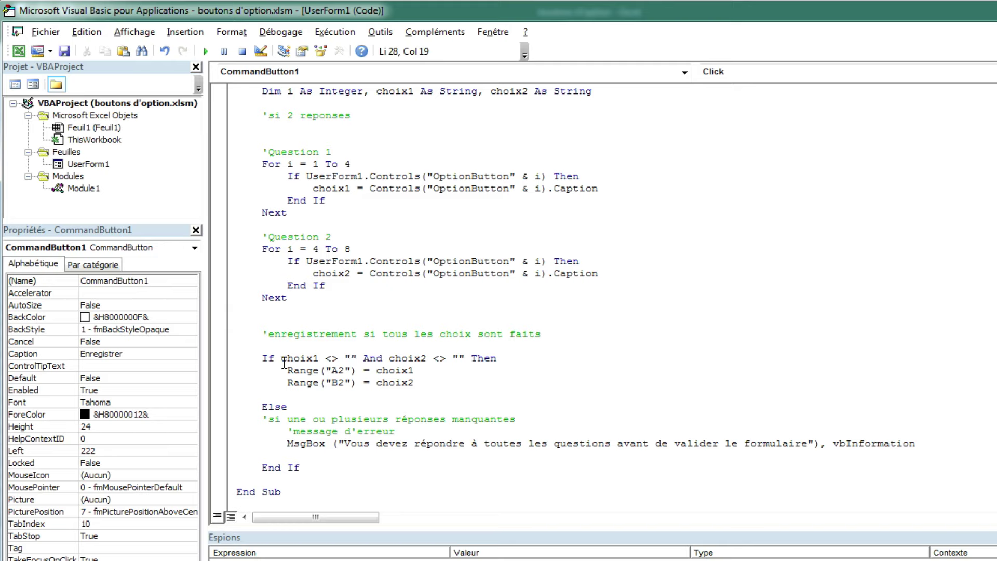
pyautogui.moveTo(281, 358); pyautogui.dragTo(327, 359)
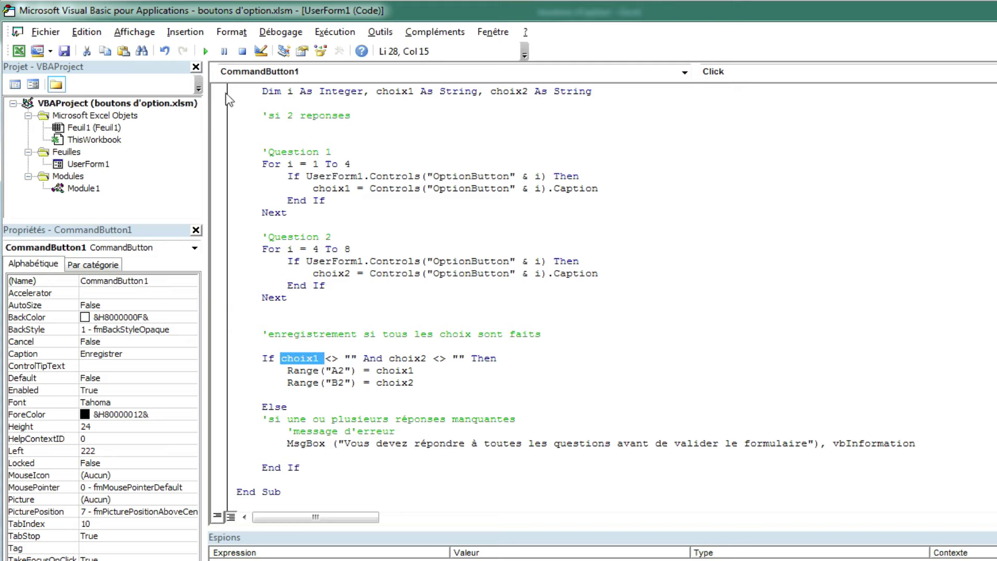
# Step: Test-run the form, reopen the Enregistrer code, and mark the If checking both answers
pyautogui.click(205, 51)
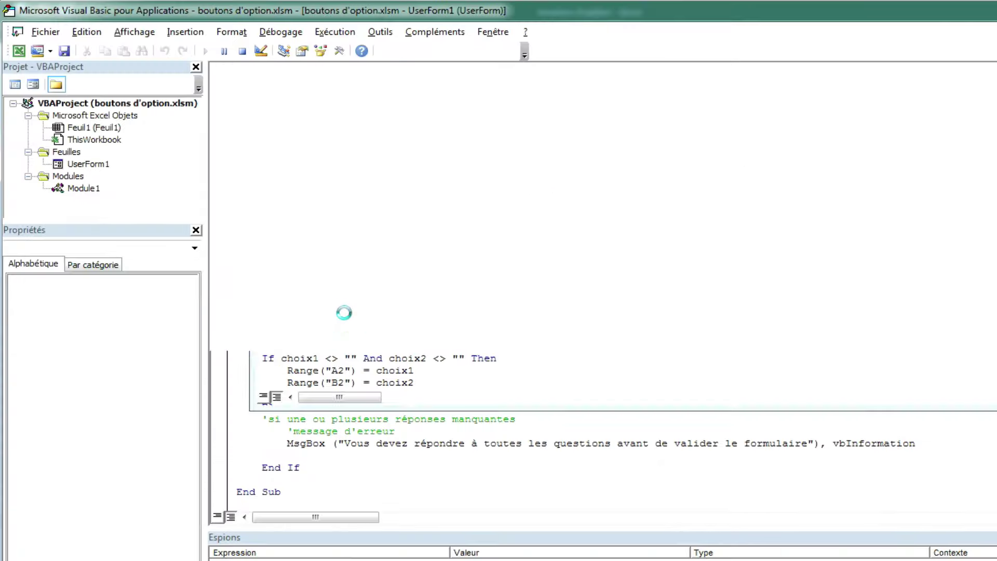
pyautogui.doubleClick(476, 394)
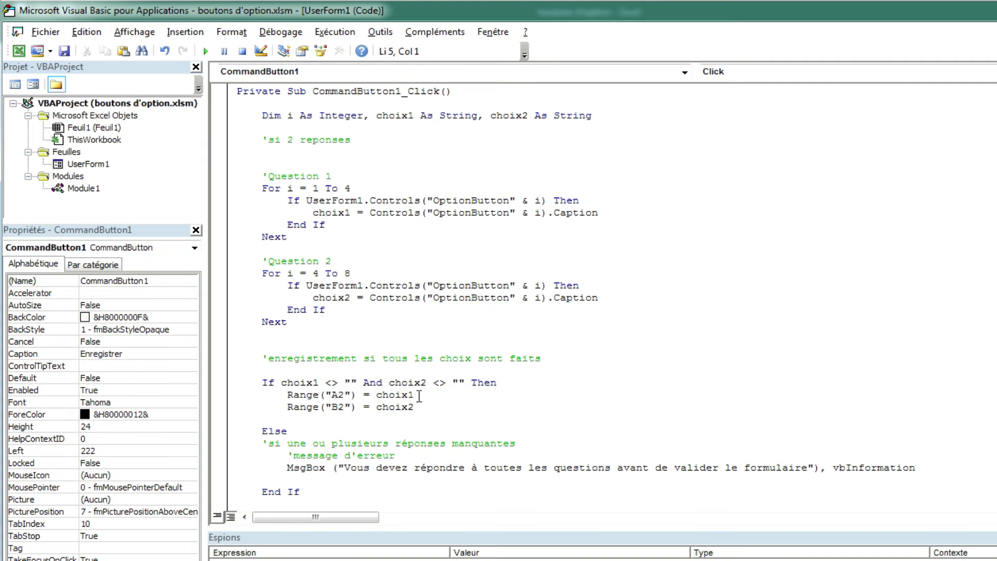
pyautogui.scroll(-1, 387, 404)
pyautogui.moveTo(261, 358); pyautogui.dragTo(364, 358)
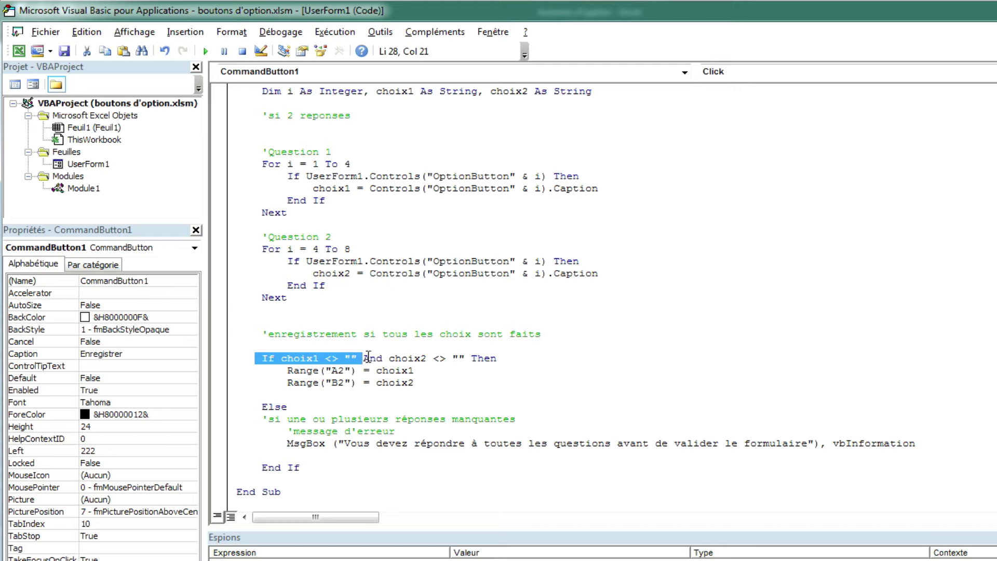
pyautogui.moveTo(370, 356); pyautogui.dragTo(470, 357)
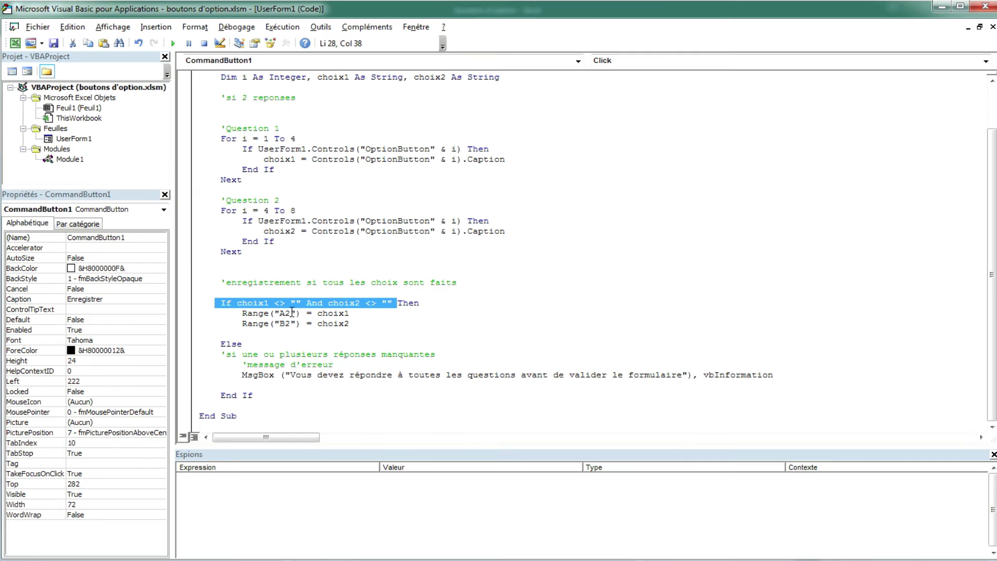
# Step: Point out choix1 written to A2 and the Caption read from the chosen option
pyautogui.moveTo(291, 310); pyautogui.dragTo(286, 310)
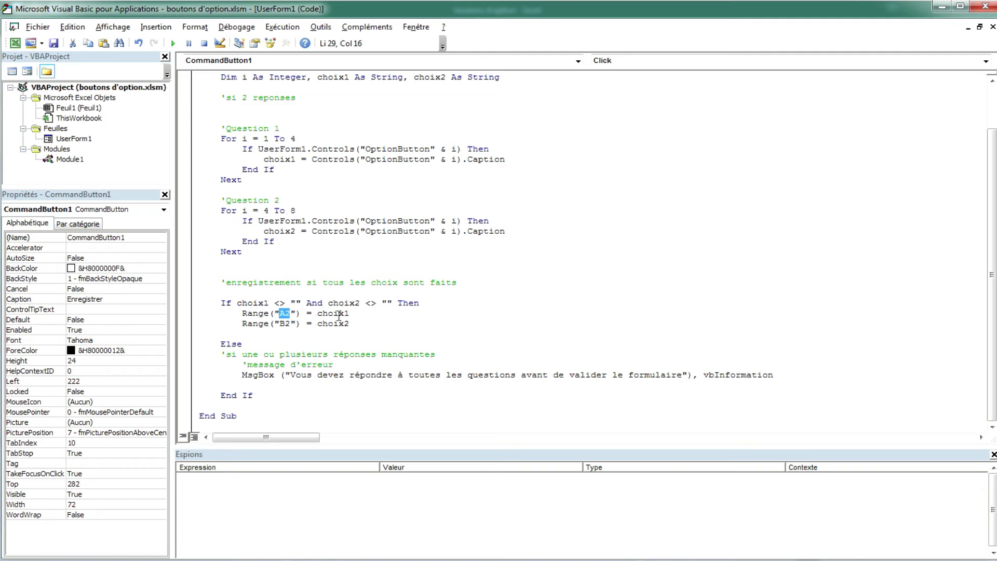
pyautogui.moveTo(354, 312); pyautogui.dragTo(321, 314)
pyautogui.moveTo(513, 163); pyautogui.dragTo(319, 161)
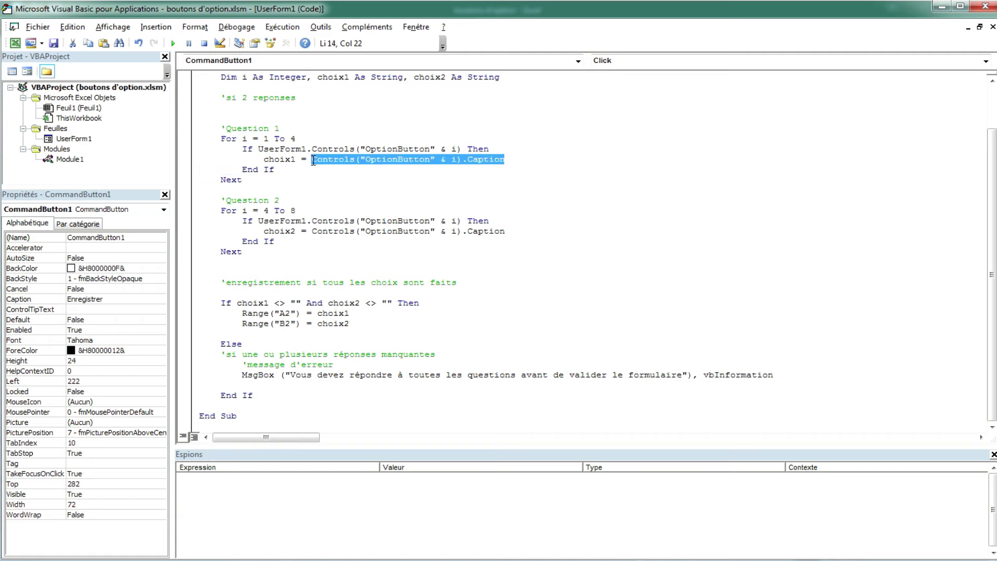
pyautogui.moveTo(506, 160); pyautogui.dragTo(463, 161)
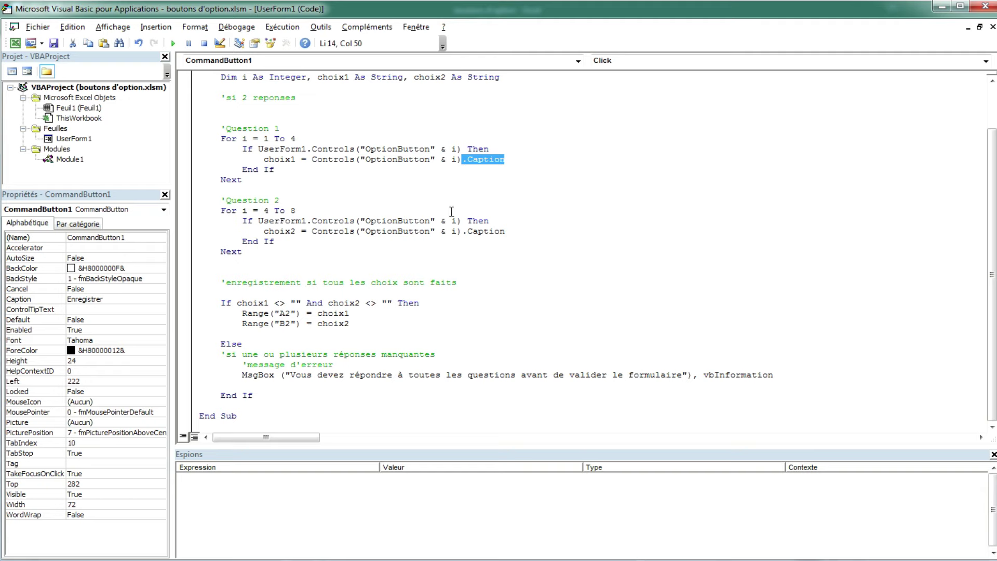
pyautogui.click(426, 203)
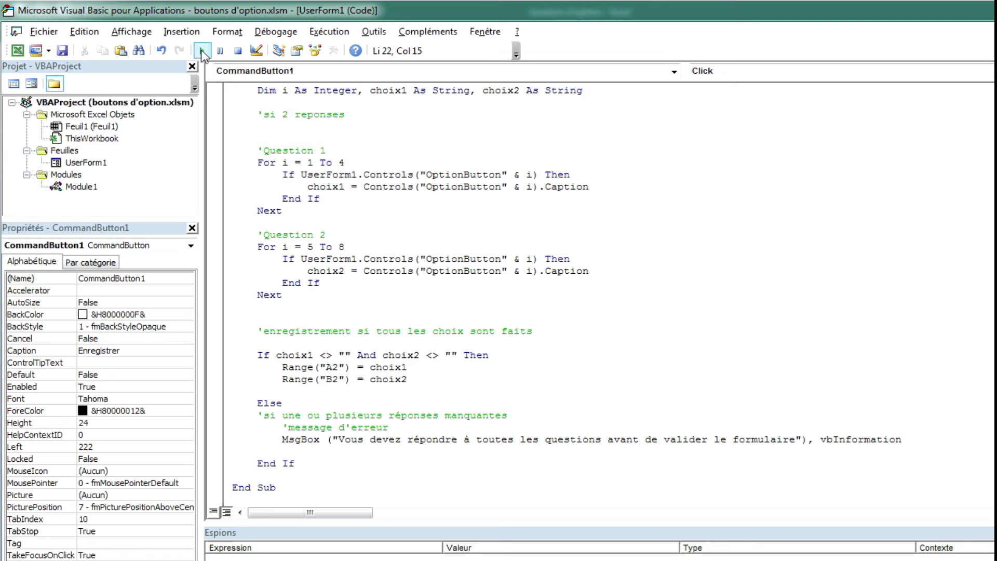
# Step: Run the form, answer only France 2, and dismiss the missing-answer warning
pyautogui.click(202, 51)
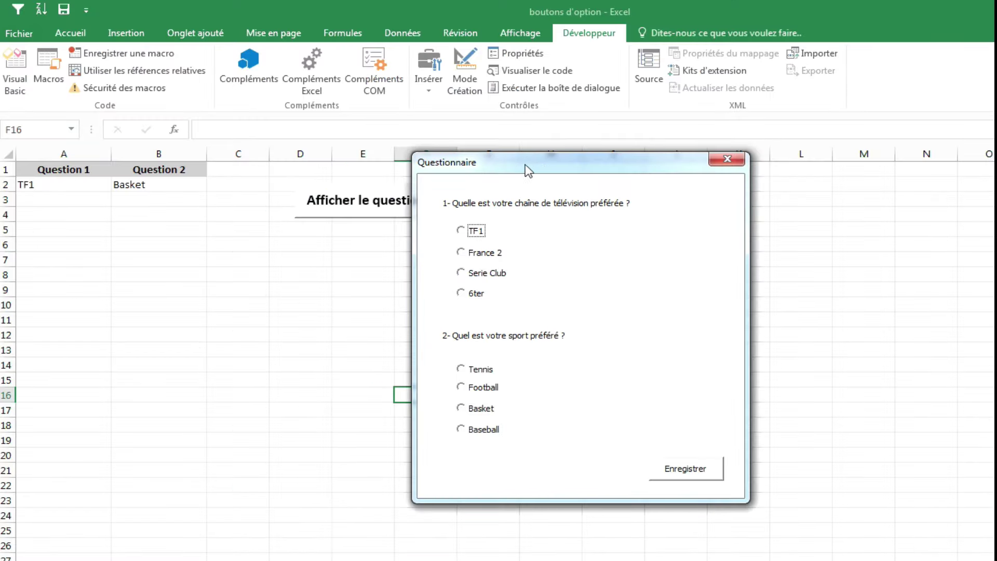
pyautogui.moveTo(525, 165); pyautogui.dragTo(326, 141)
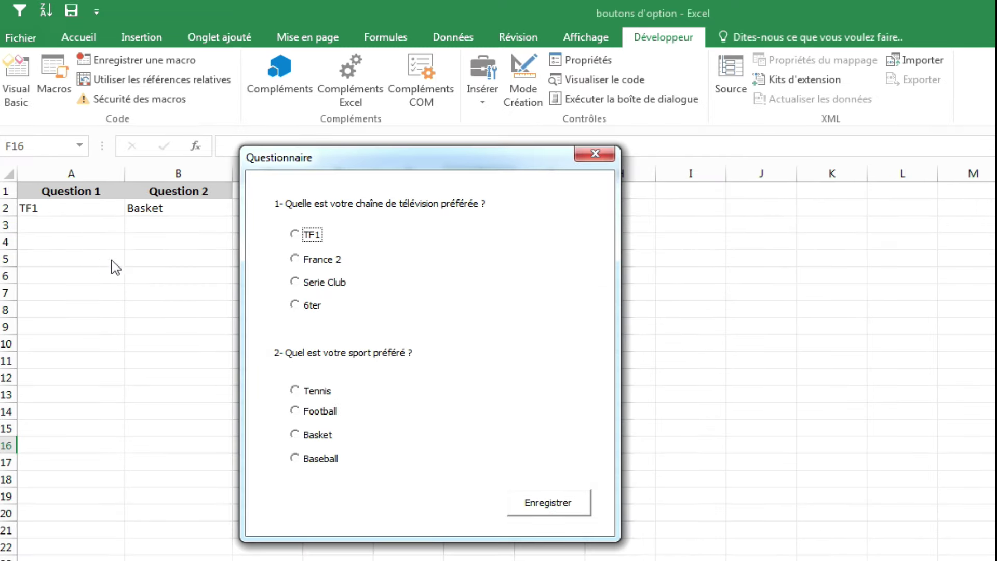
pyautogui.click(309, 261)
pyautogui.click(549, 508)
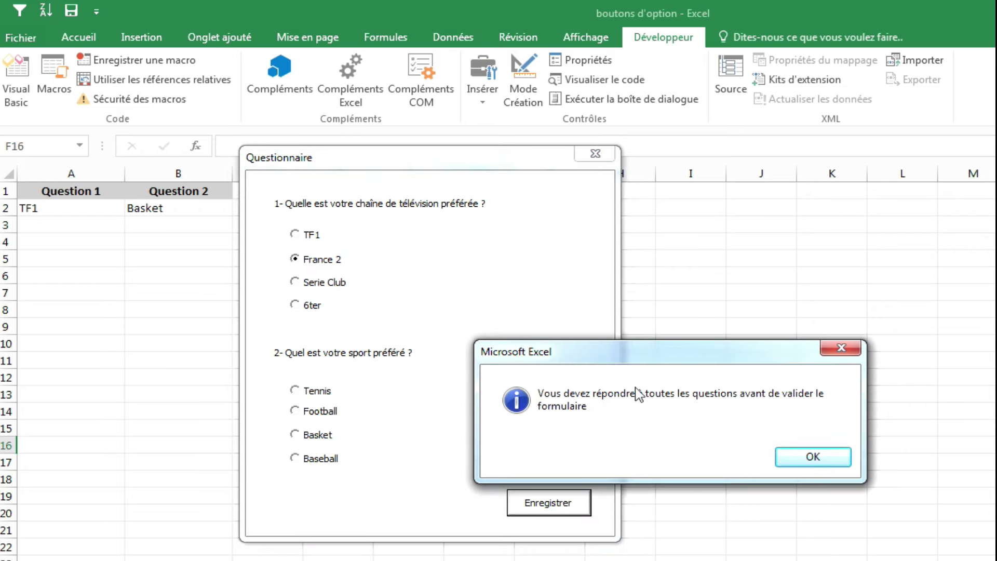
pyautogui.moveTo(751, 360); pyautogui.dragTo(644, 365)
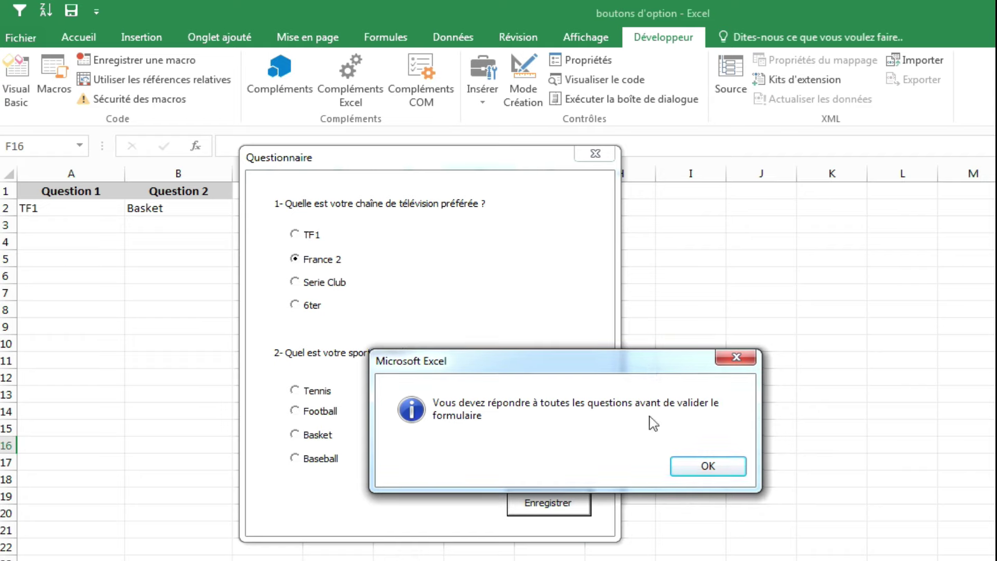
pyautogui.click(706, 467)
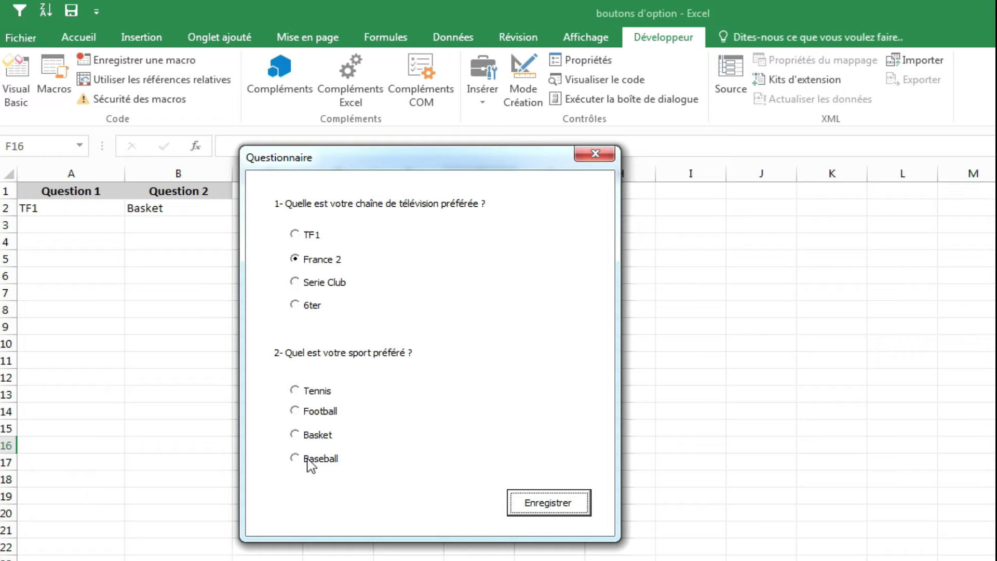
# Step: Add Football, save France 2 and Football into A2/B2, and close the form
pyautogui.click(309, 411)
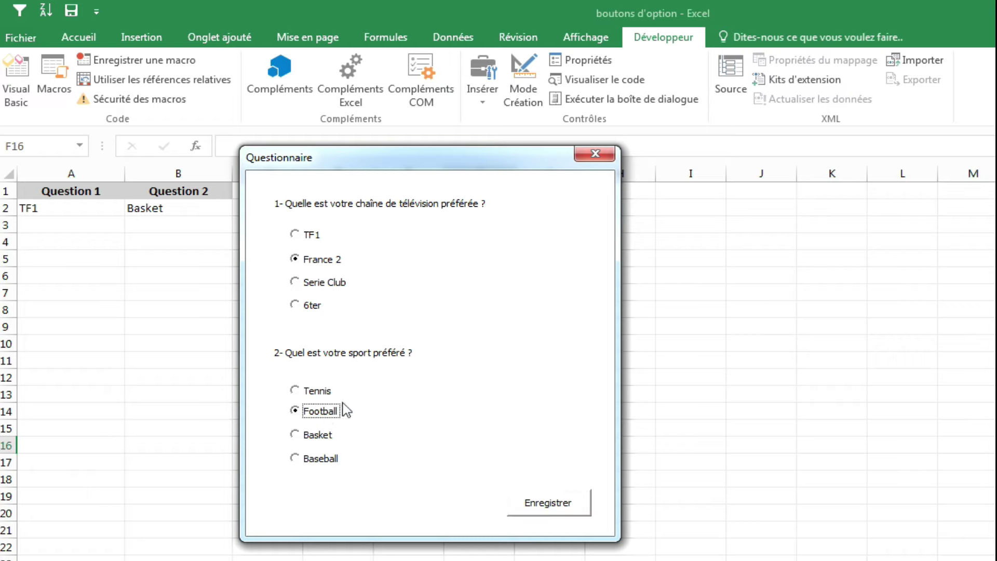
pyautogui.click(535, 502)
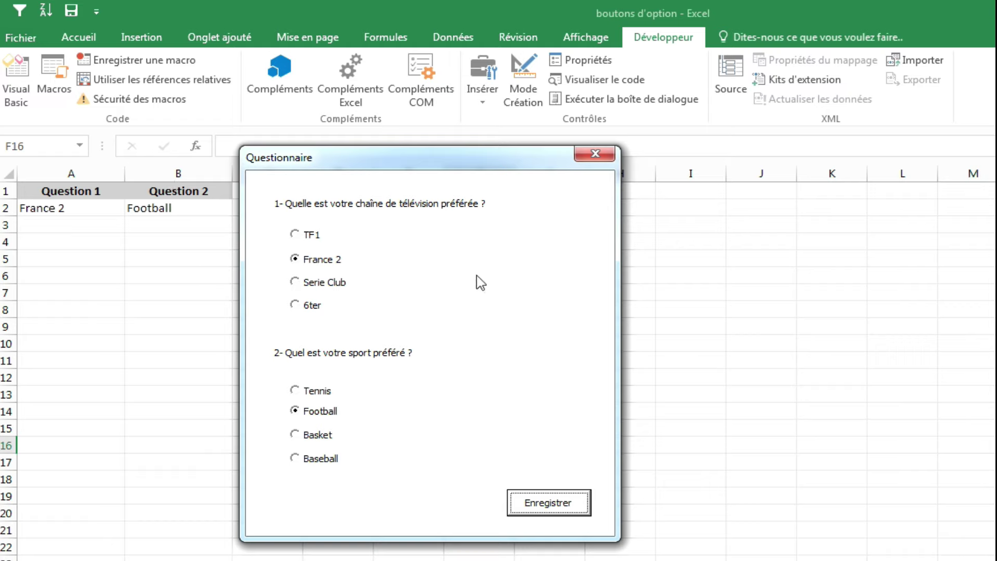
pyautogui.click(595, 154)
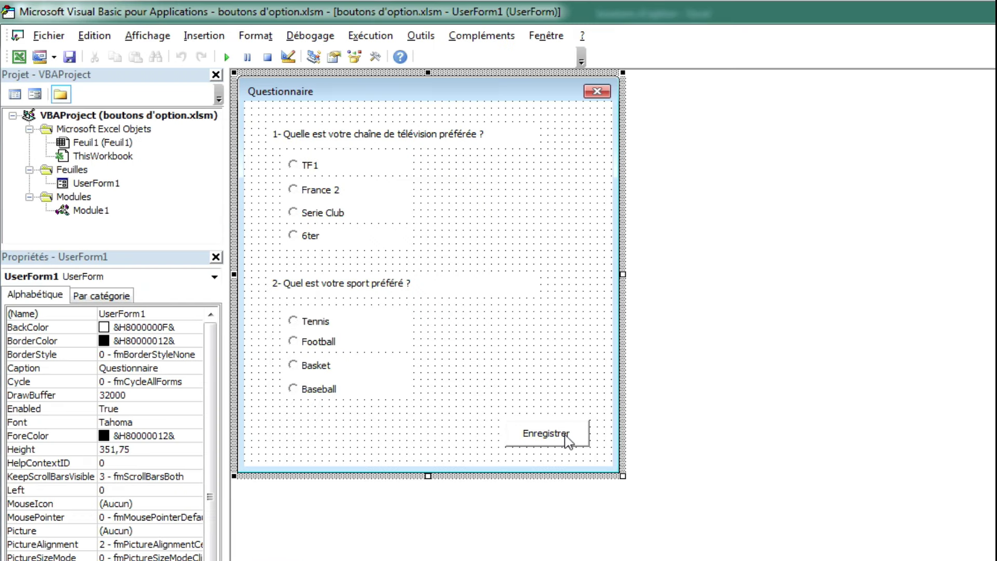
# Step: Reopen CommandButton1_Click and highlight the If…Else…End If block that saves or warns
pyautogui.doubleClick(574, 439)
pyautogui.scroll(1, 624, 314)
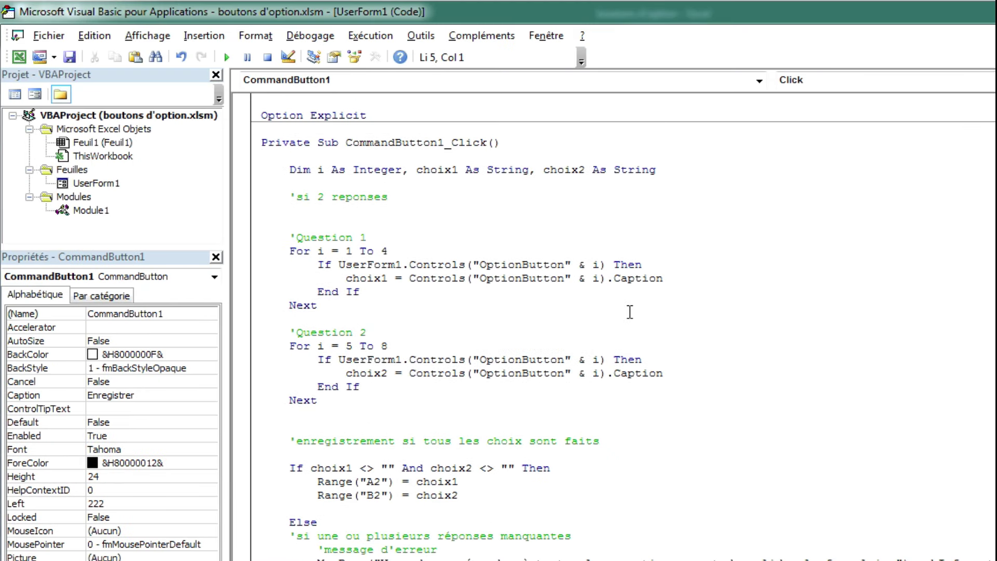
pyautogui.scroll(-2, 629, 314)
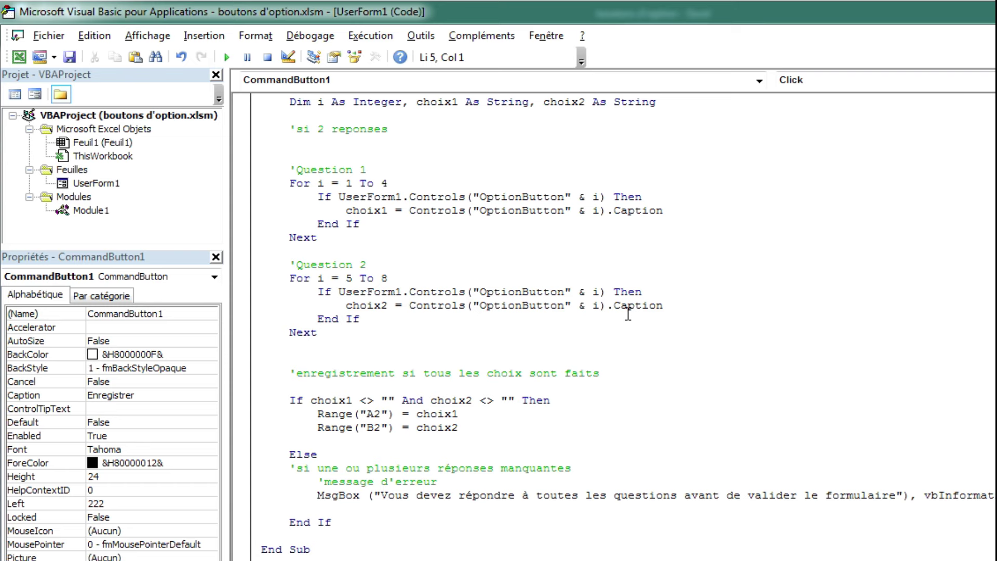
pyautogui.scroll(2, 565, 363)
pyautogui.scroll(-1, 616, 351)
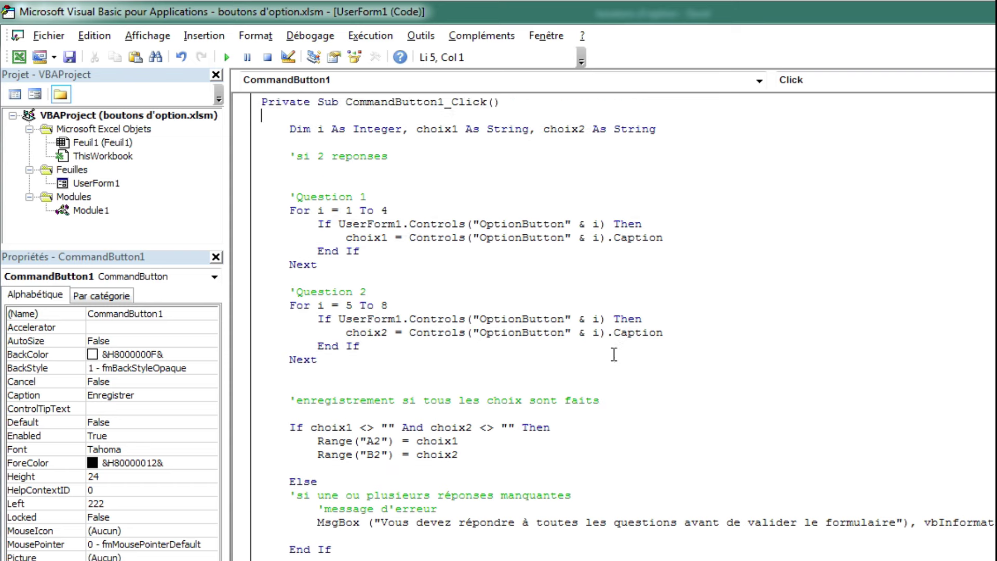
pyautogui.scroll(-1, 590, 368)
pyautogui.moveTo(289, 373)
pyautogui.mouseDown()
pyautogui.moveTo(604, 444)
pyautogui.moveTo(596, 503)
pyautogui.mouseUp()
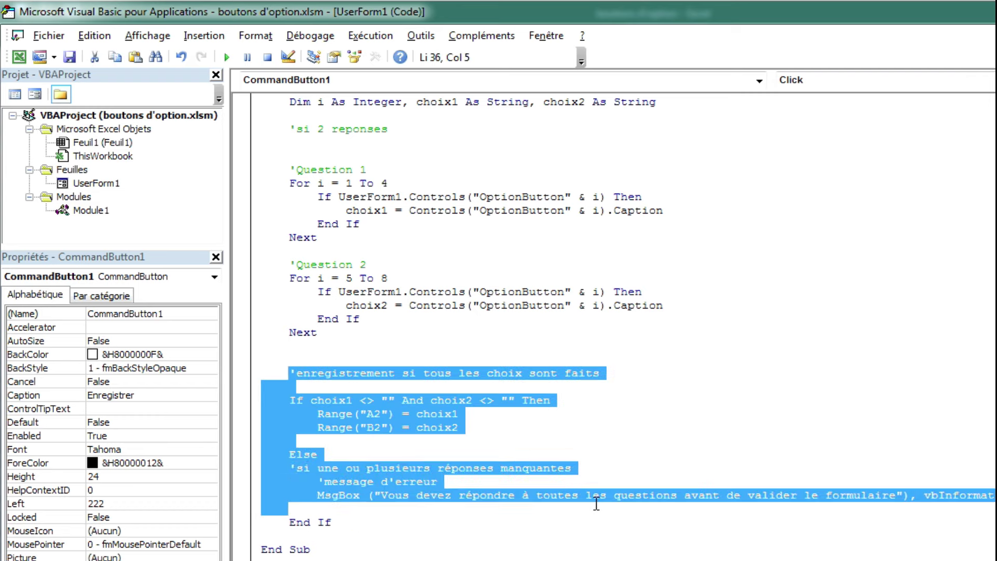
pyautogui.click(615, 425)
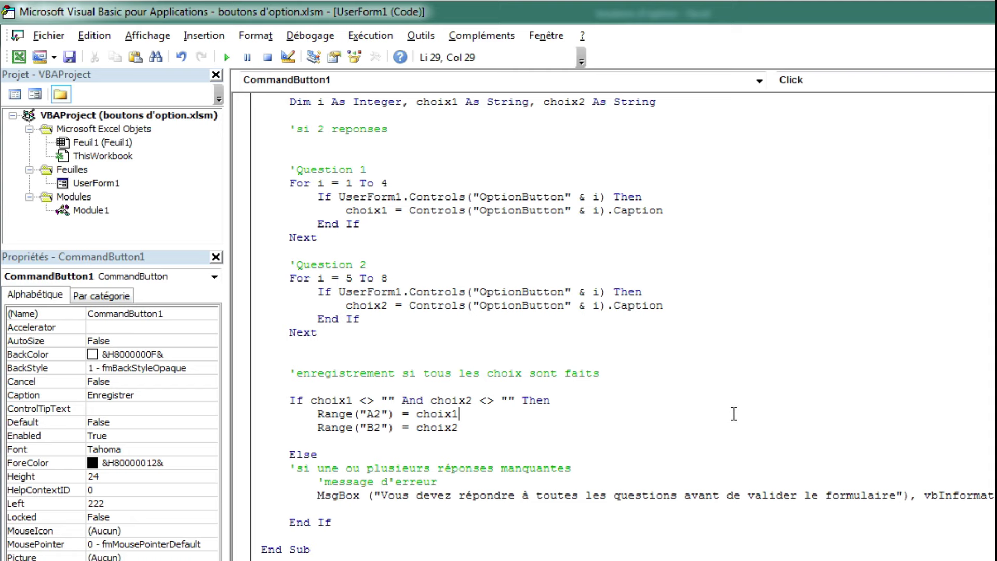
pyautogui.scroll(2, 730, 415)
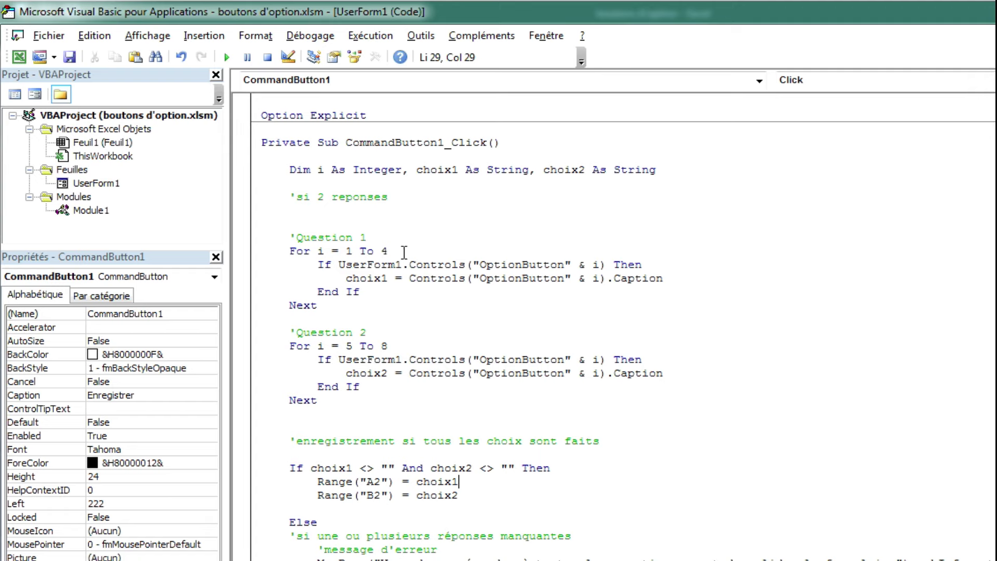
# Step: Run the questionnaire and save Serie Club and Basket into A2 and B2
pyautogui.click(228, 57)
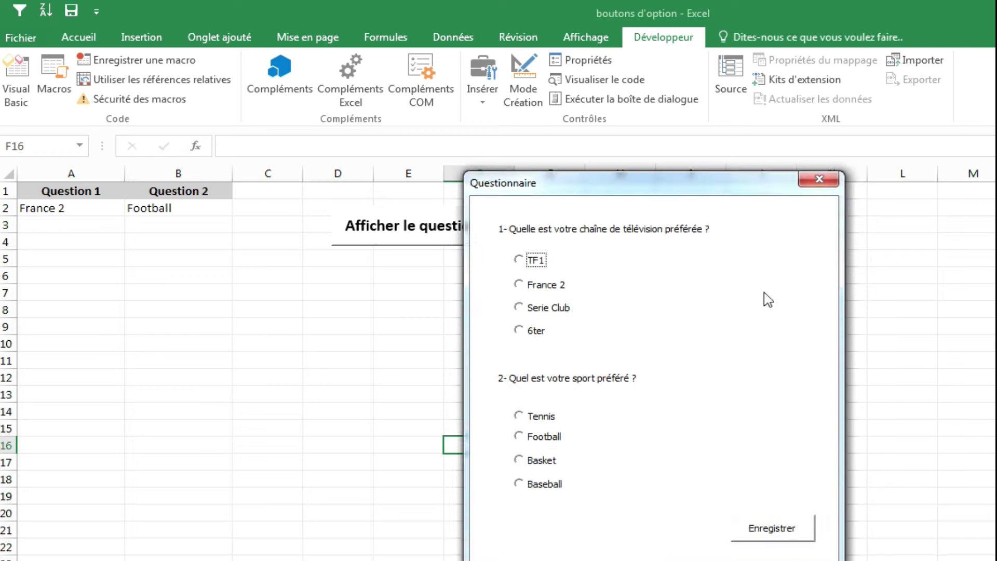
pyautogui.click(535, 310)
pyautogui.click(550, 466)
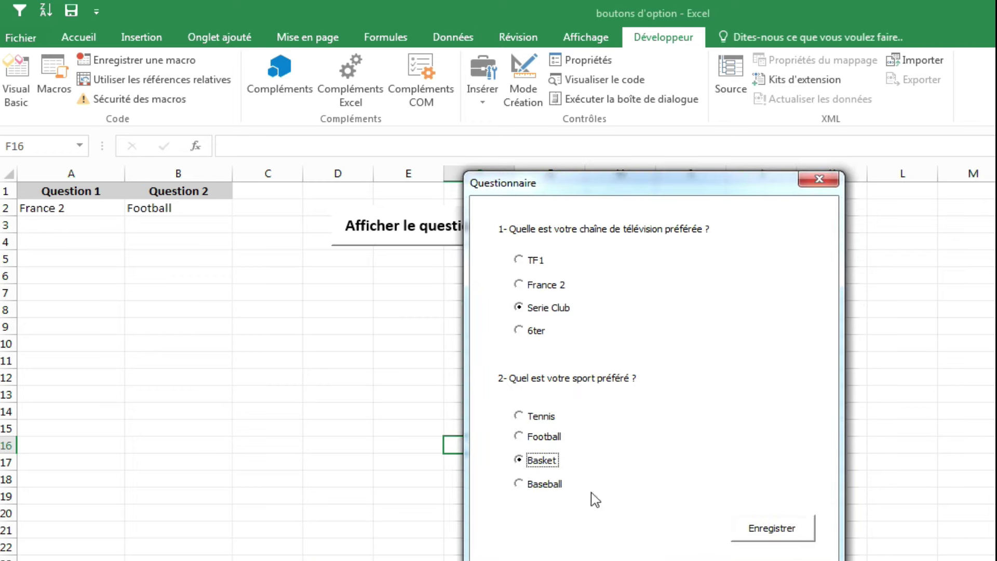
pyautogui.click(769, 530)
# Step: Change the answers to France 2 and Football and save them into row 2
pyautogui.click(550, 286)
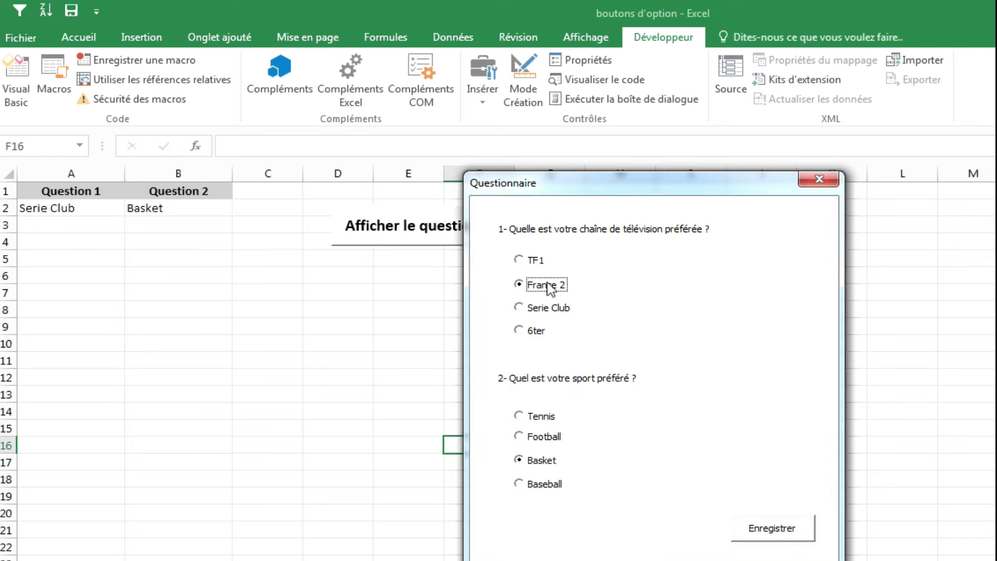
pyautogui.click(534, 437)
pyautogui.click(760, 526)
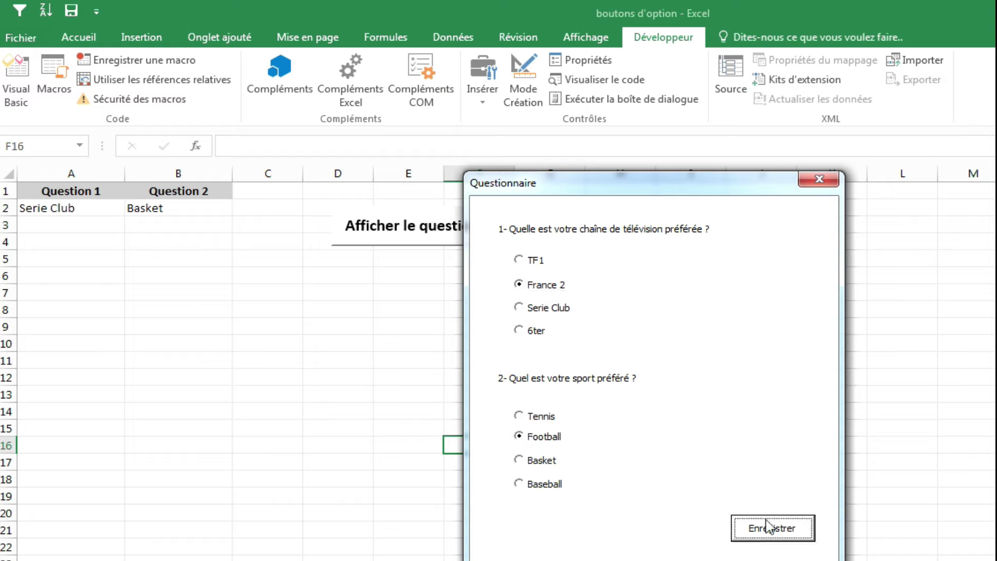